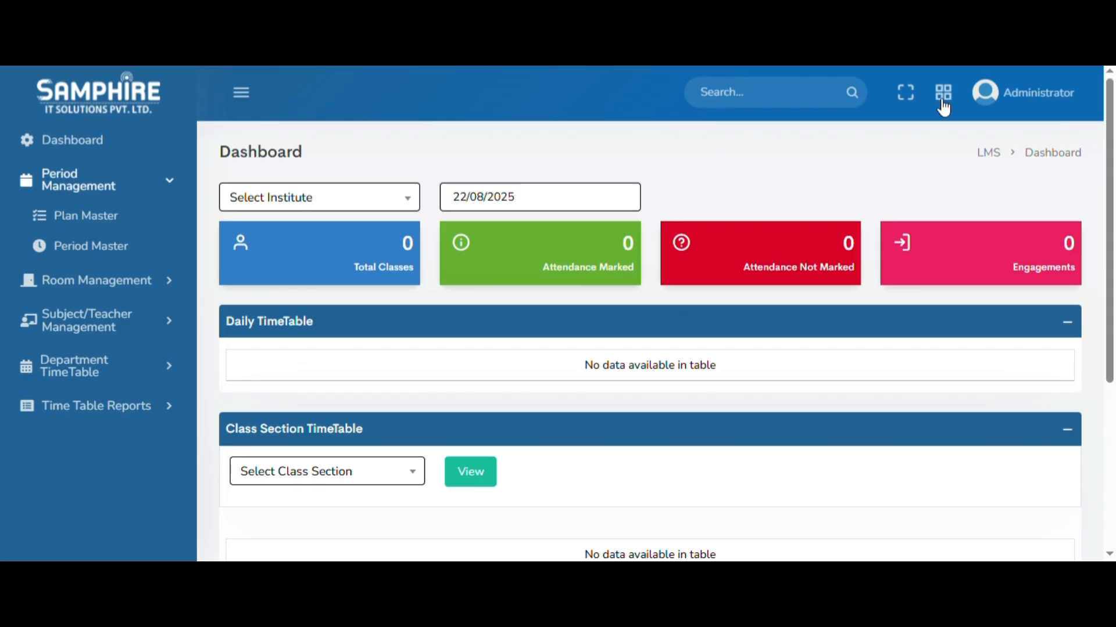
pyautogui.click(943, 94)
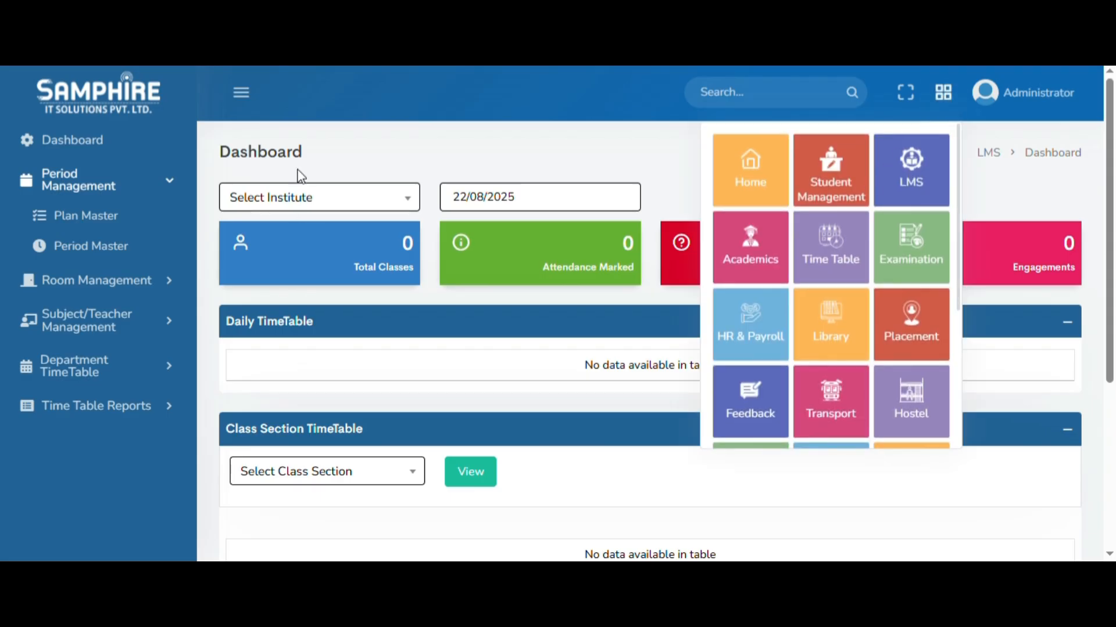
pyautogui.click(407, 151)
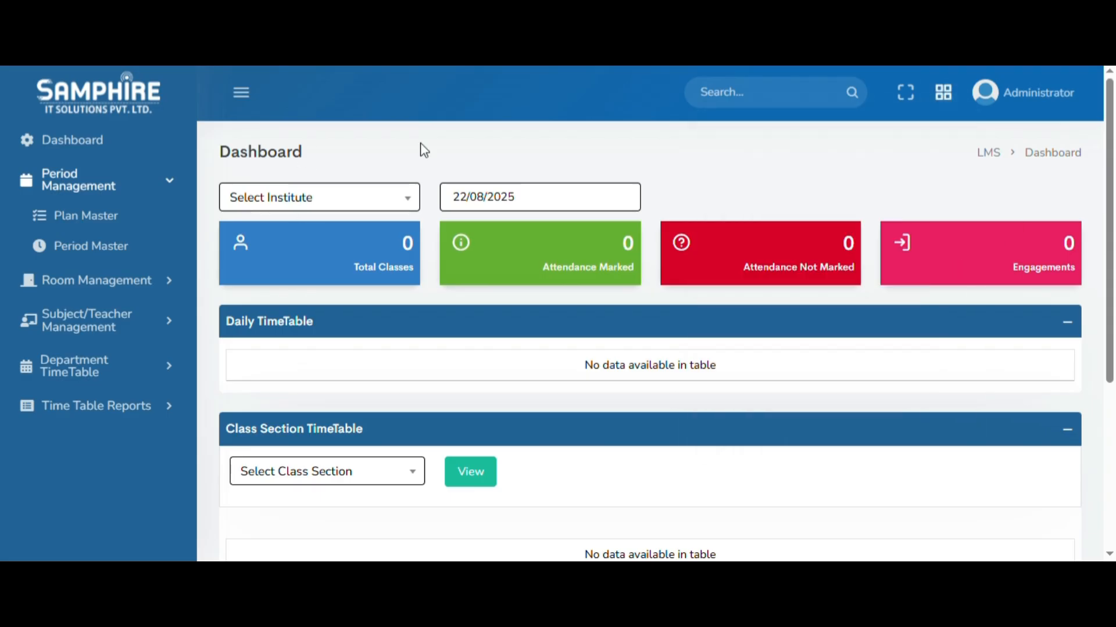
# Open the Plan Master page under Period Management and collapse the navigation sidebar.
pyautogui.click(102, 223)
pyautogui.click(240, 92)
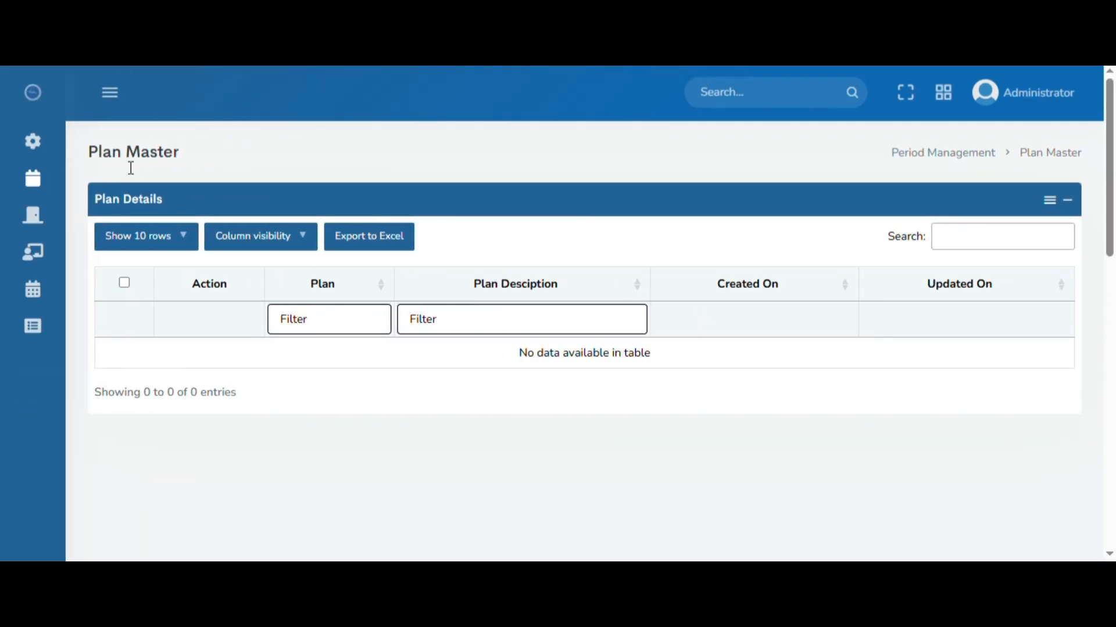
pyautogui.moveTo(87, 154); pyautogui.dragTo(201, 159)
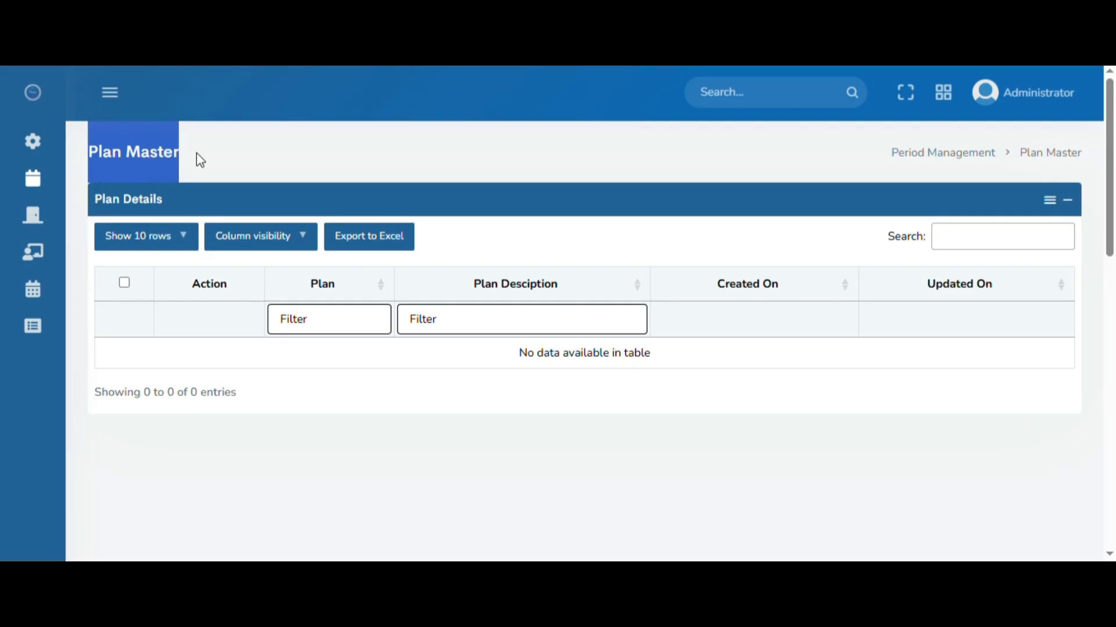
pyautogui.click(220, 167)
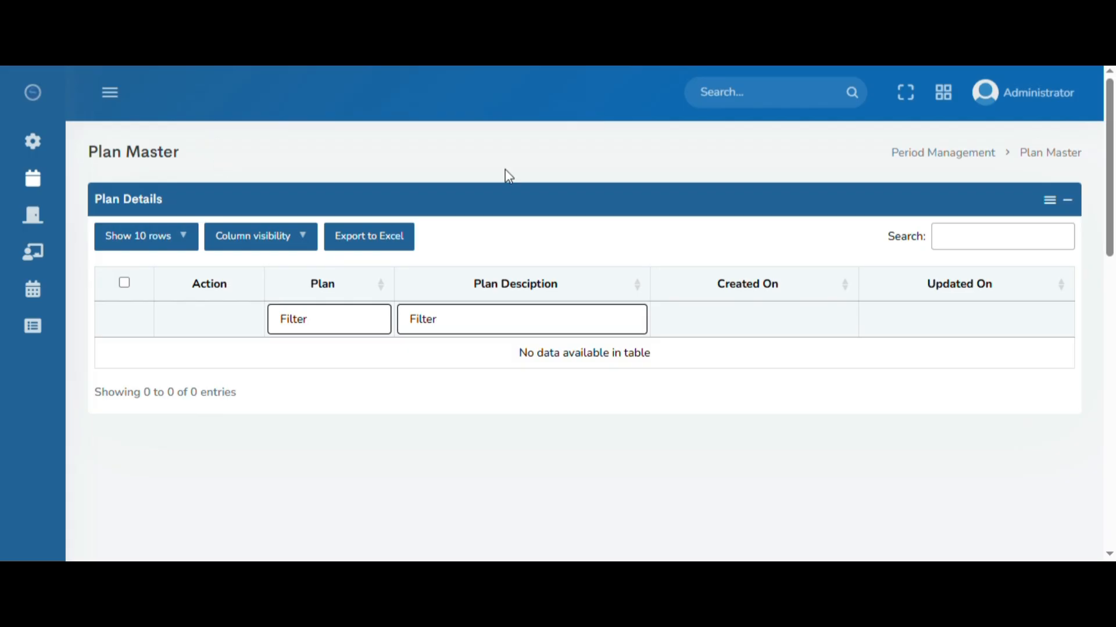
# Add a new plan named "Plan CSE" with the plan description "Plan CSE".
pyautogui.click(1056, 206)
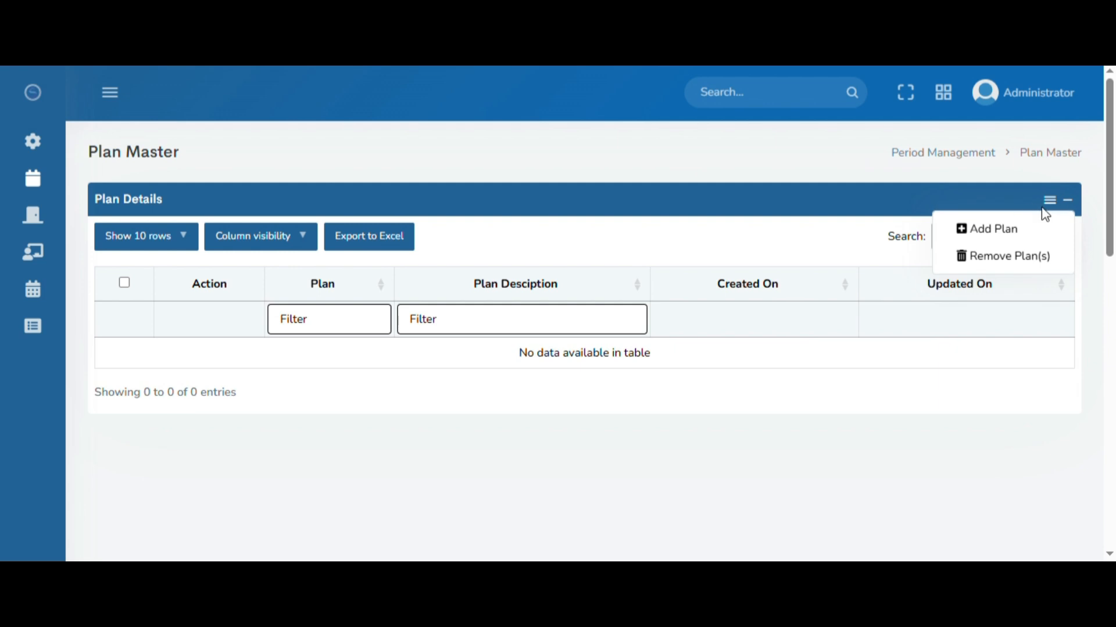
pyautogui.click(995, 232)
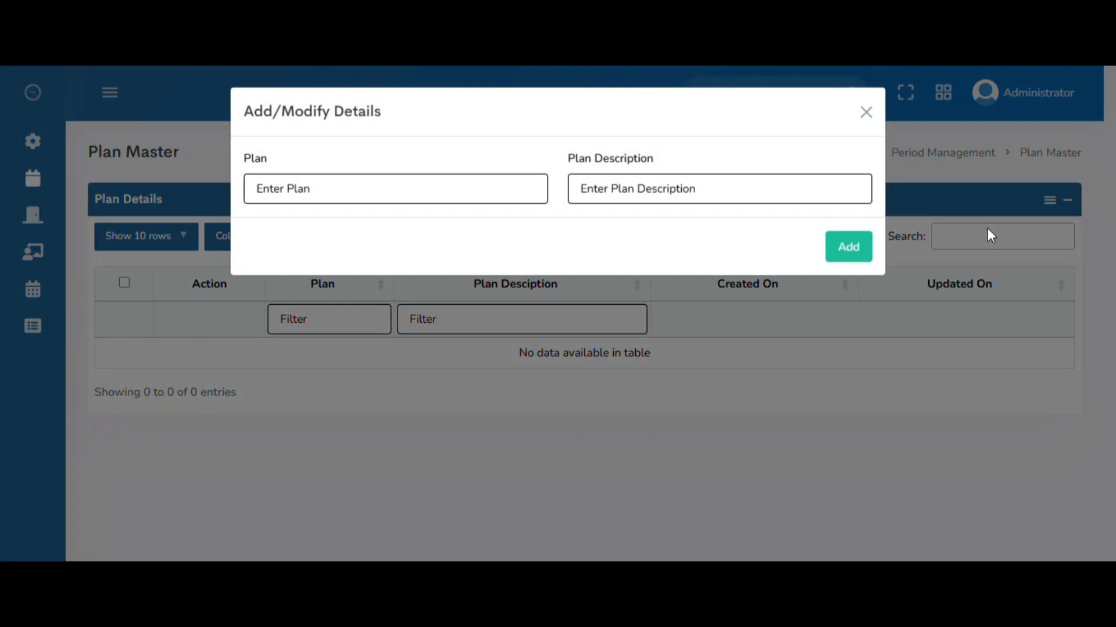
pyautogui.click(294, 192)
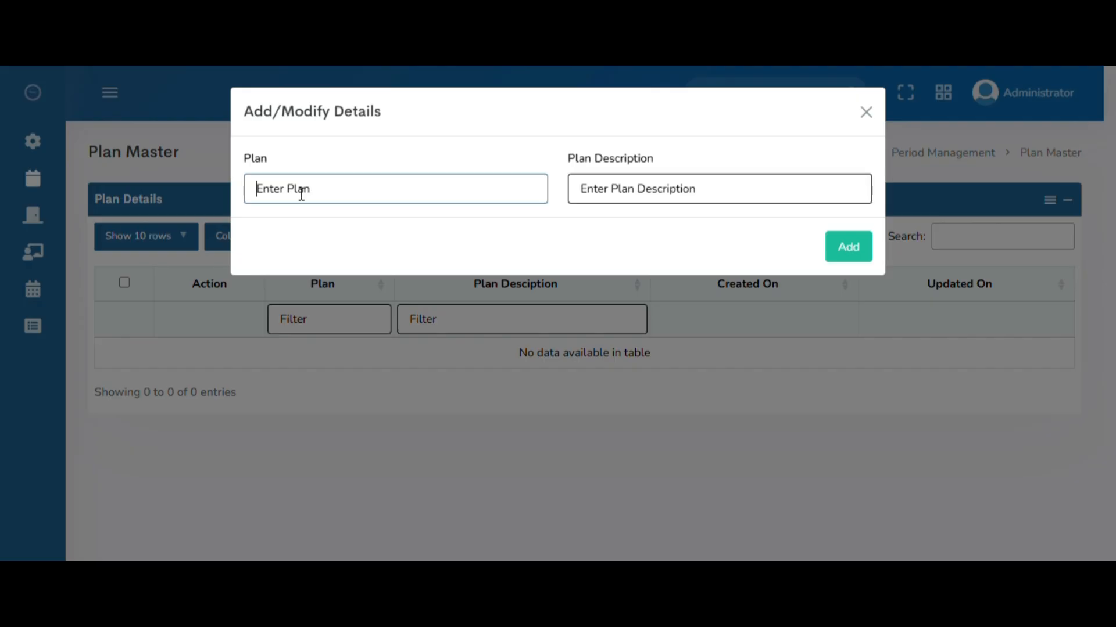
pyautogui.click(645, 202)
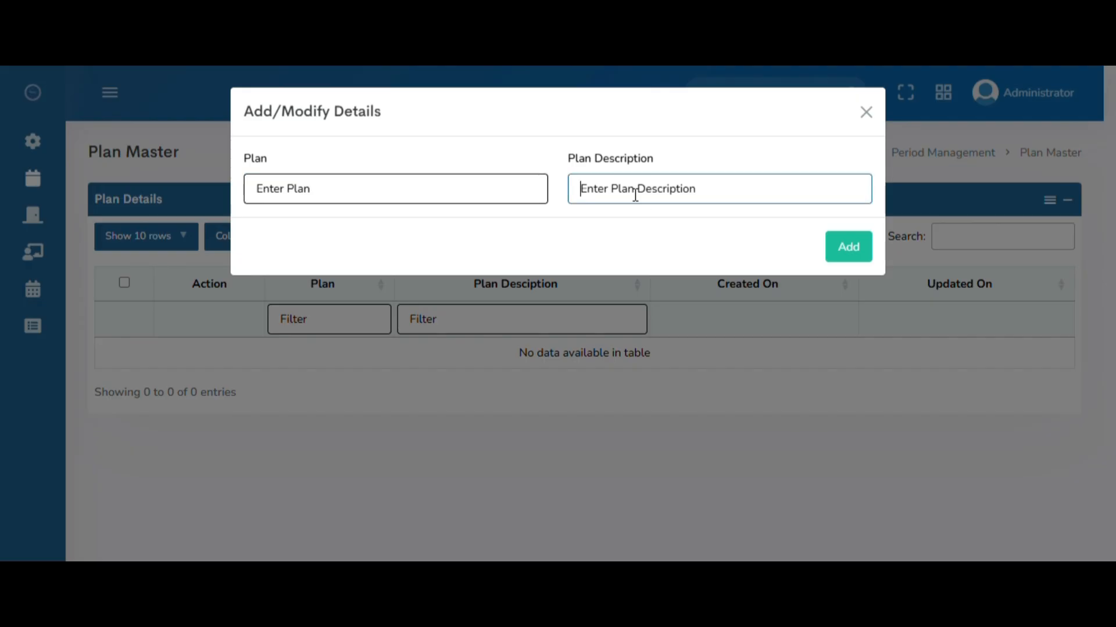
pyautogui.moveTo(574, 162); pyautogui.dragTo(632, 163)
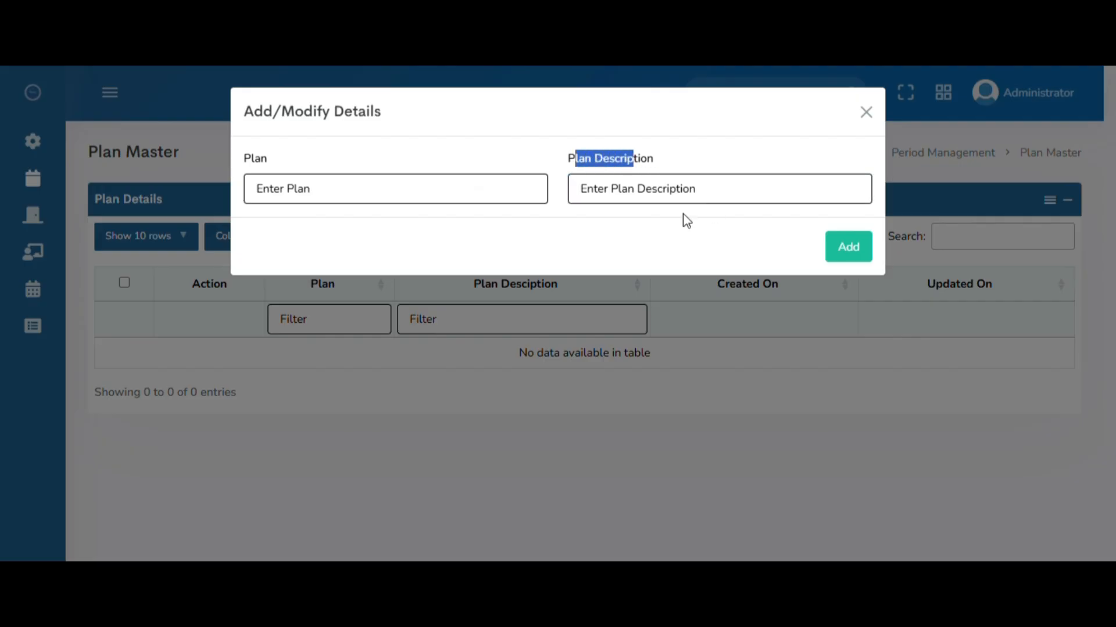
pyautogui.click(389, 194)
pyautogui.write('Pla')
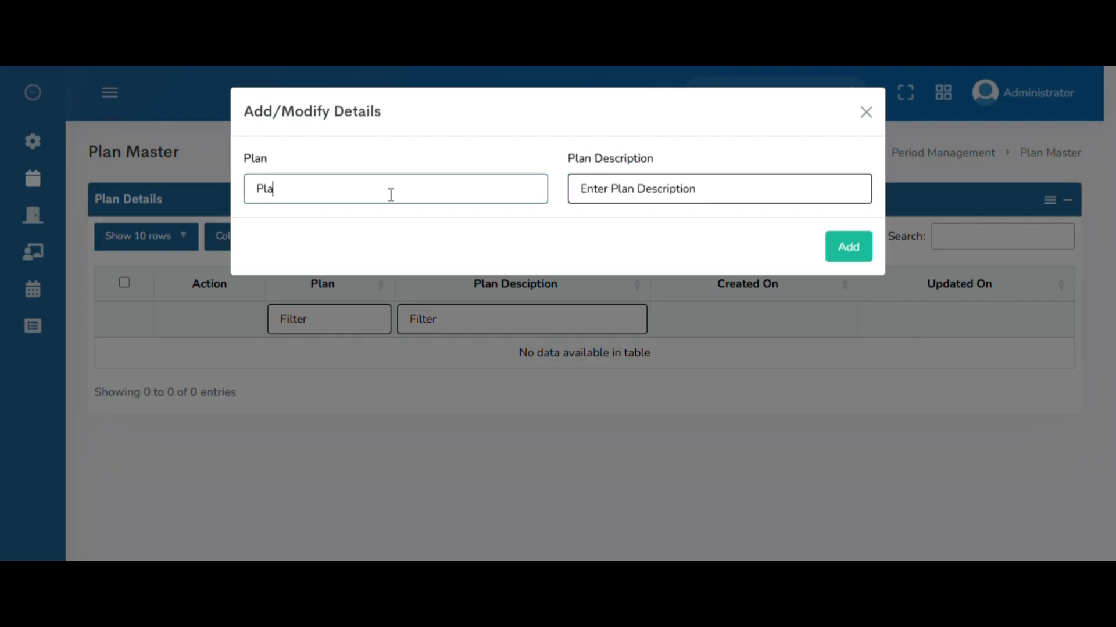
pyautogui.write('n CSE')
pyautogui.press('Tab')
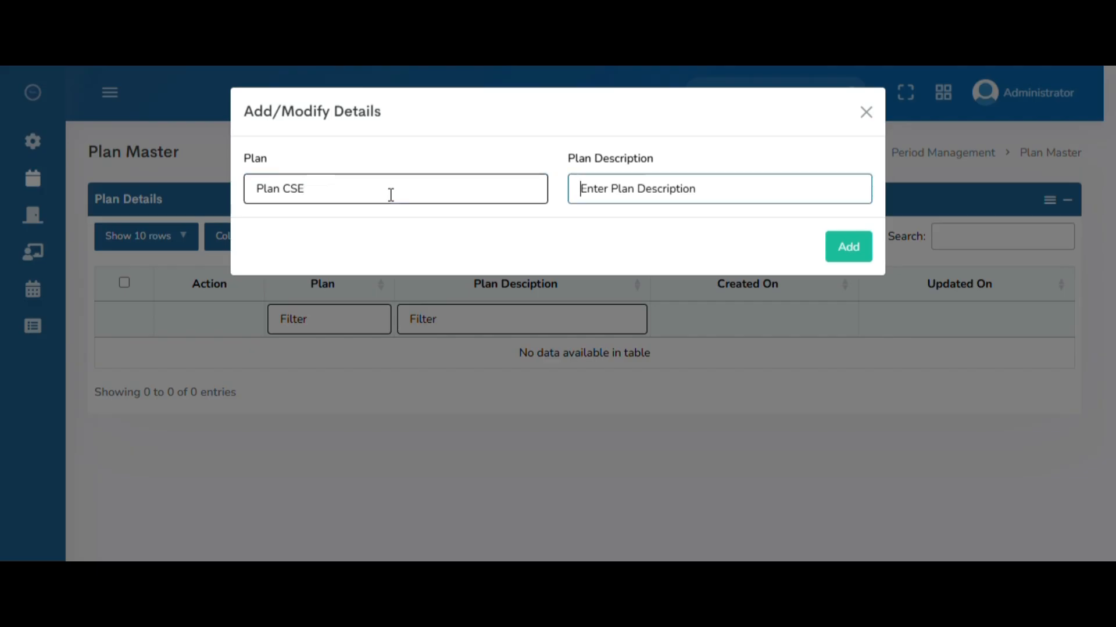
pyautogui.write('Plan CSE')
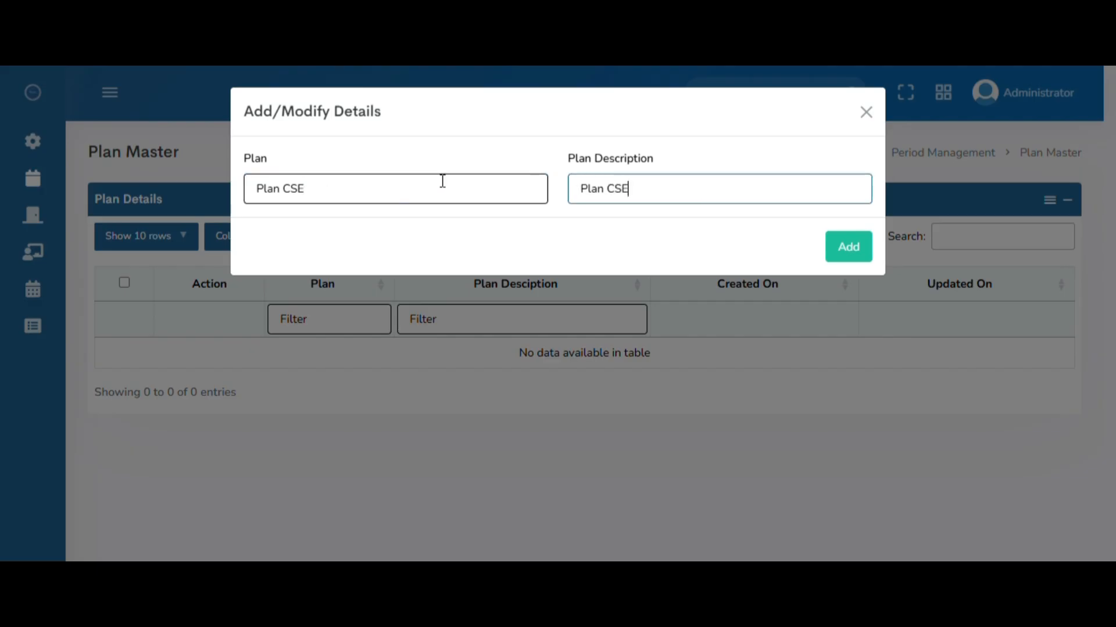
pyautogui.click(846, 254)
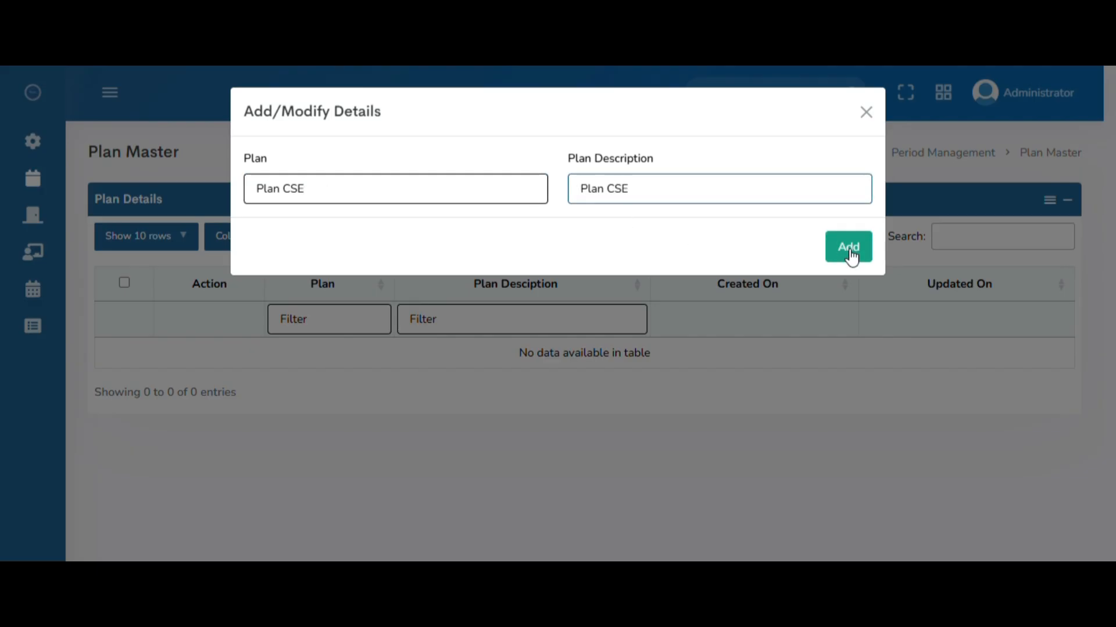
pyautogui.moveTo(344, 358); pyautogui.dragTo(763, 366)
pyautogui.click(764, 366)
pyautogui.moveTo(336, 355); pyautogui.dragTo(780, 363)
pyautogui.click(787, 364)
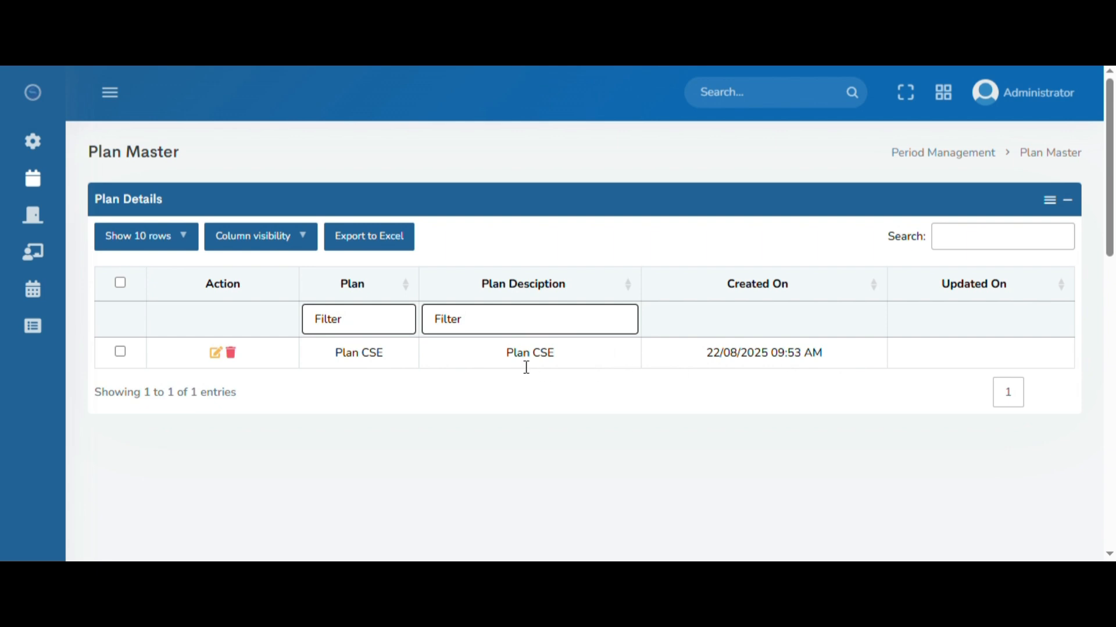
pyautogui.moveTo(206, 286); pyautogui.dragTo(244, 293)
pyautogui.click(245, 286)
# Edit the Plan CSE entry and update its plan description to "Plan CSE 1".
pyautogui.click(216, 354)
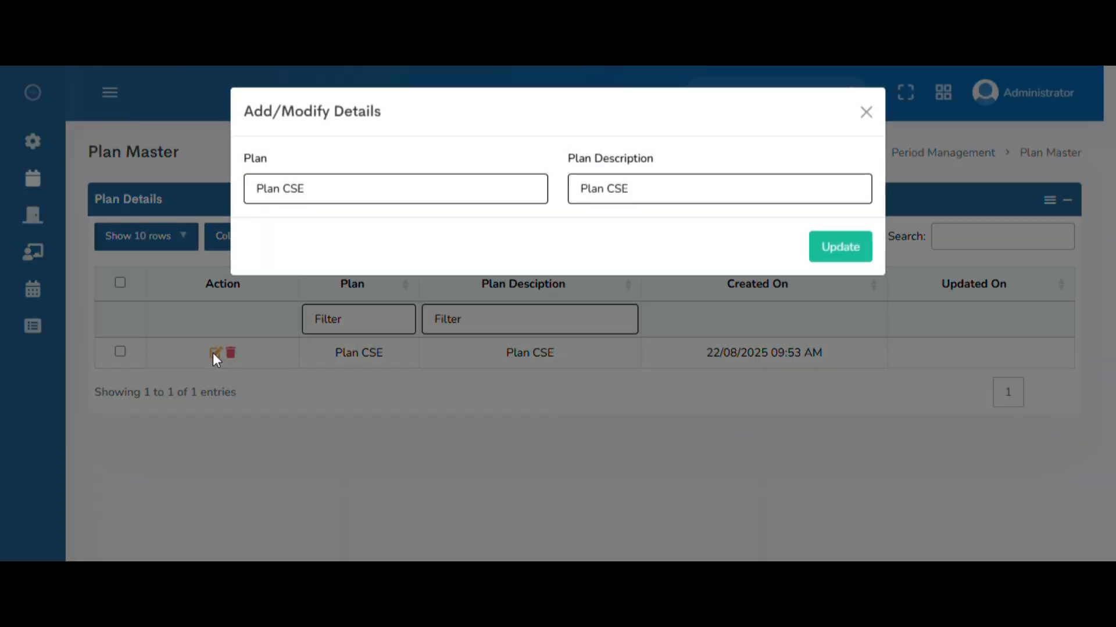
pyautogui.click(385, 201)
pyautogui.click(700, 189)
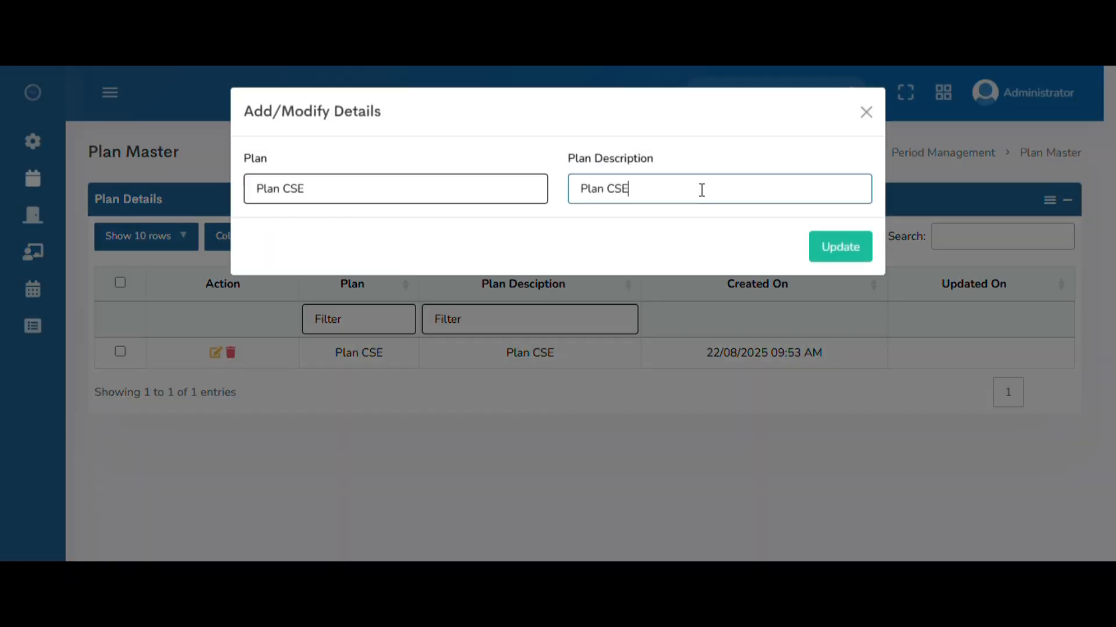
pyautogui.click(323, 203)
pyautogui.click(679, 187)
pyautogui.write('1')
pyautogui.click(830, 246)
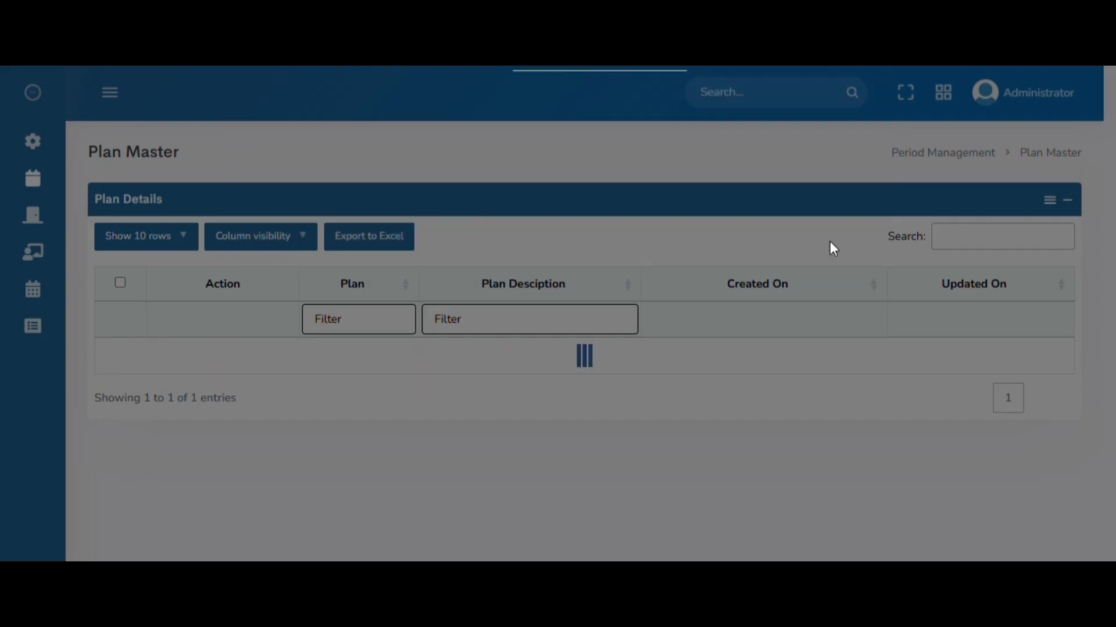
pyautogui.moveTo(284, 363); pyautogui.dragTo(499, 356)
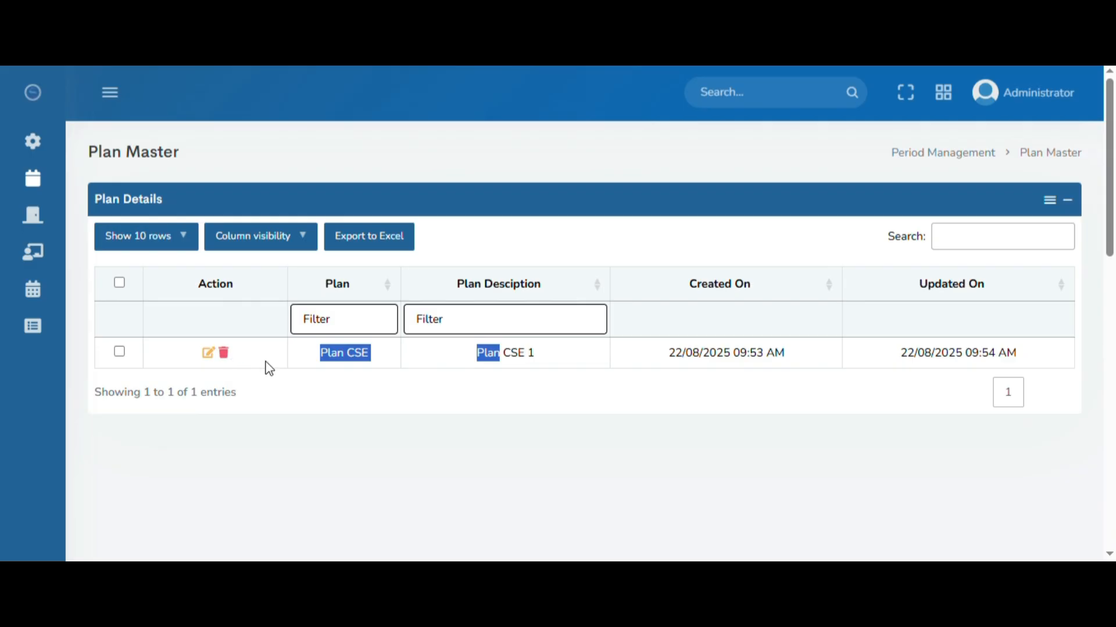
pyautogui.click(359, 361)
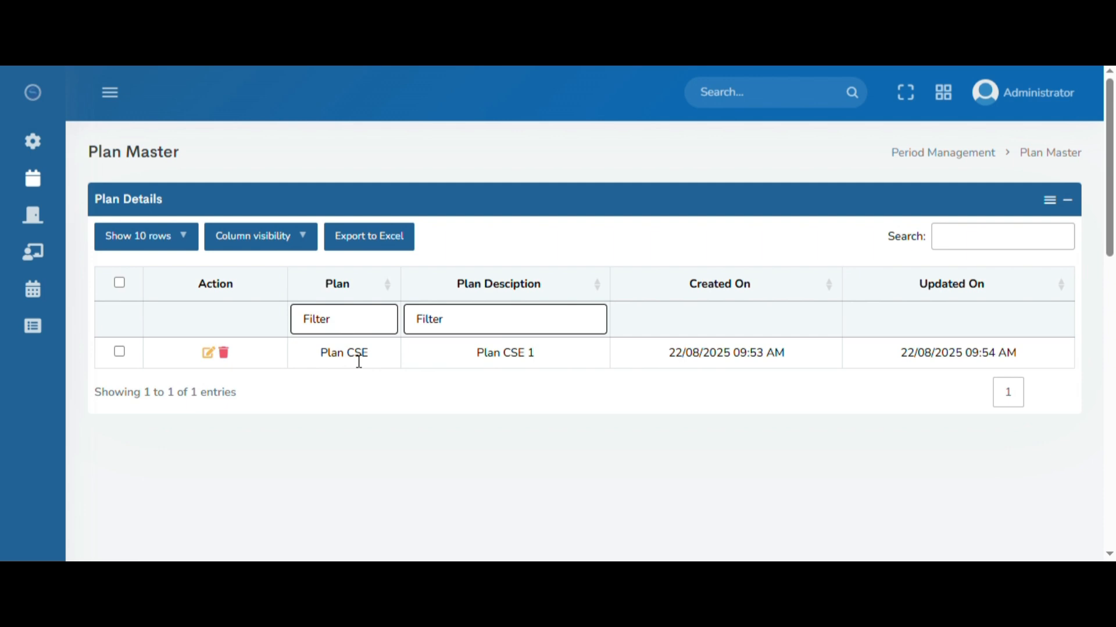
# Open the Period Master page under Period Management and collapse the navigation sidebar.
pyautogui.click(110, 92)
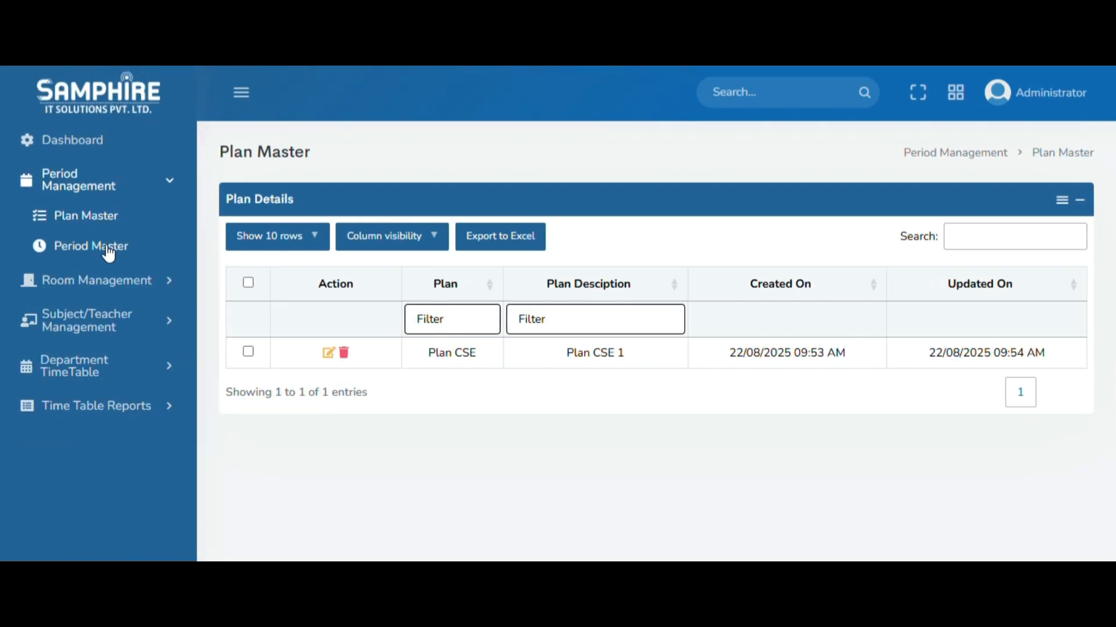
pyautogui.click(89, 250)
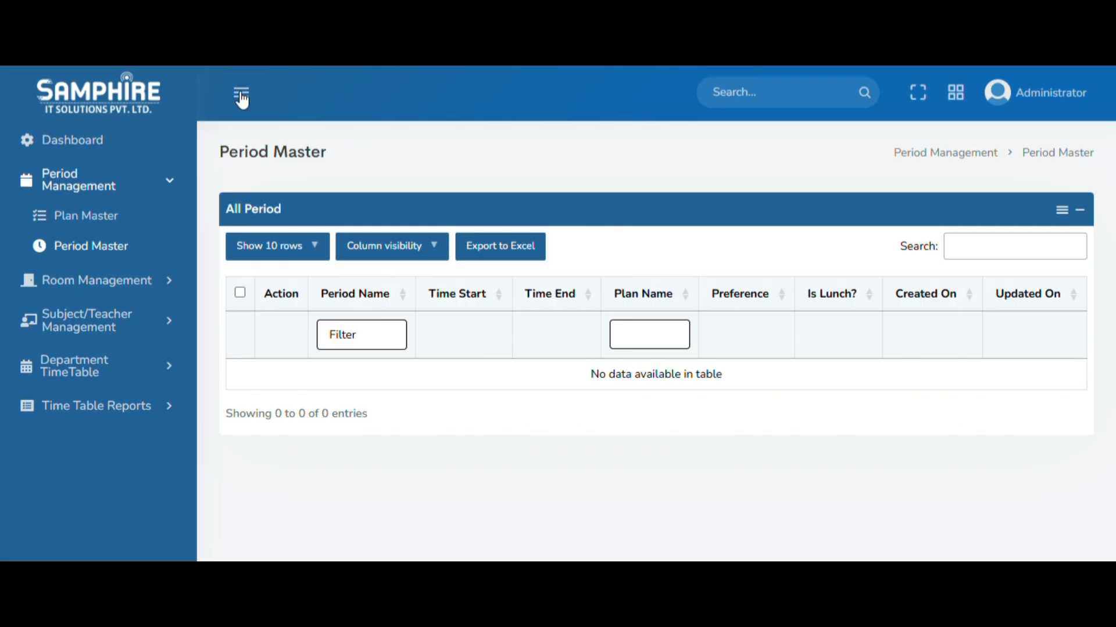
pyautogui.click(240, 93)
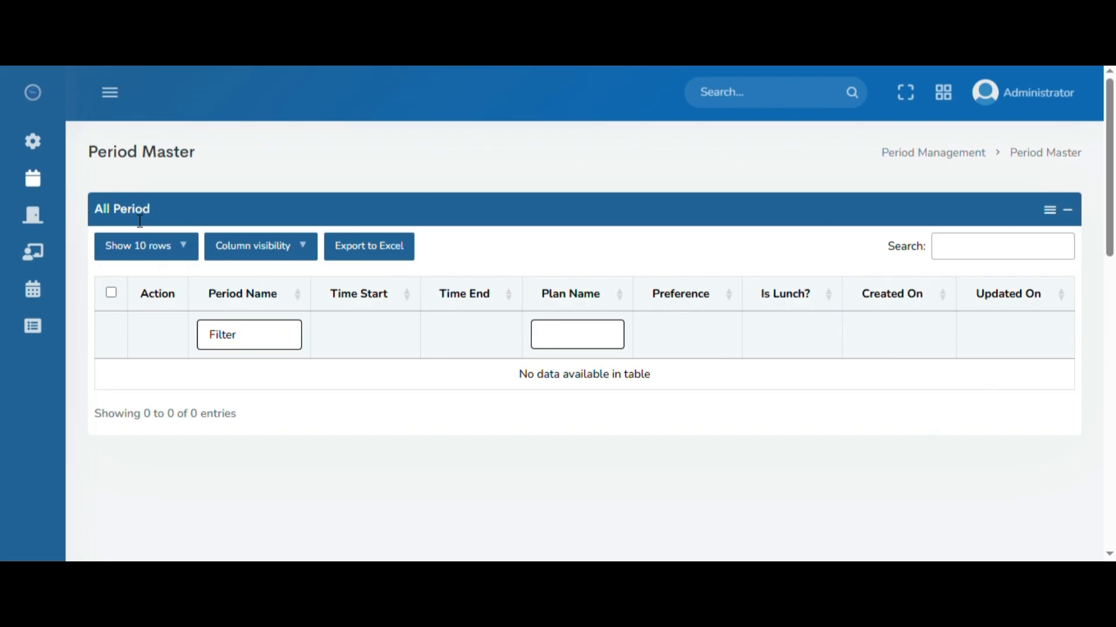
pyautogui.moveTo(95, 209); pyautogui.dragTo(154, 210)
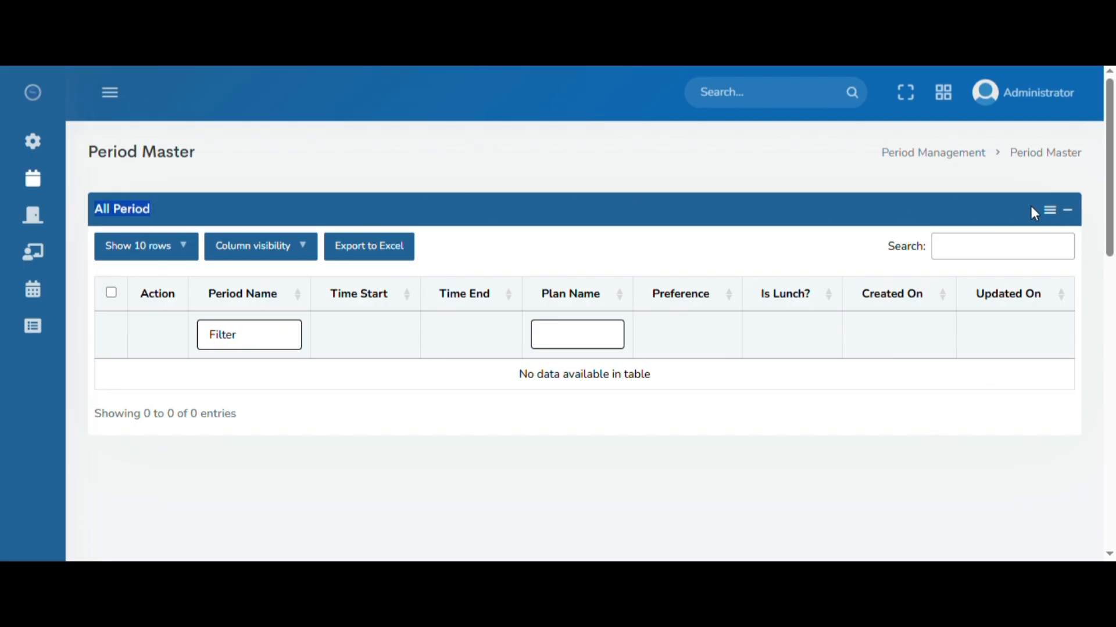
# Start a new period entry named "Period 1" and assign it to Plan CSE.
pyautogui.click(1050, 211)
pyautogui.click(1002, 239)
pyautogui.click(410, 194)
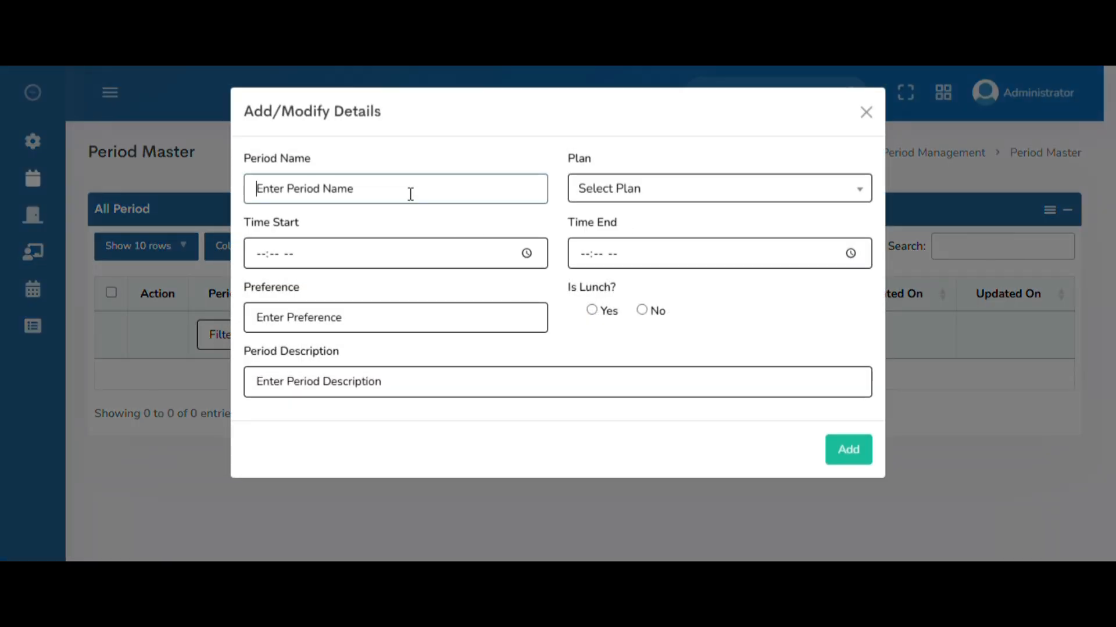
pyautogui.write('Period 1')
pyautogui.press('Tab')
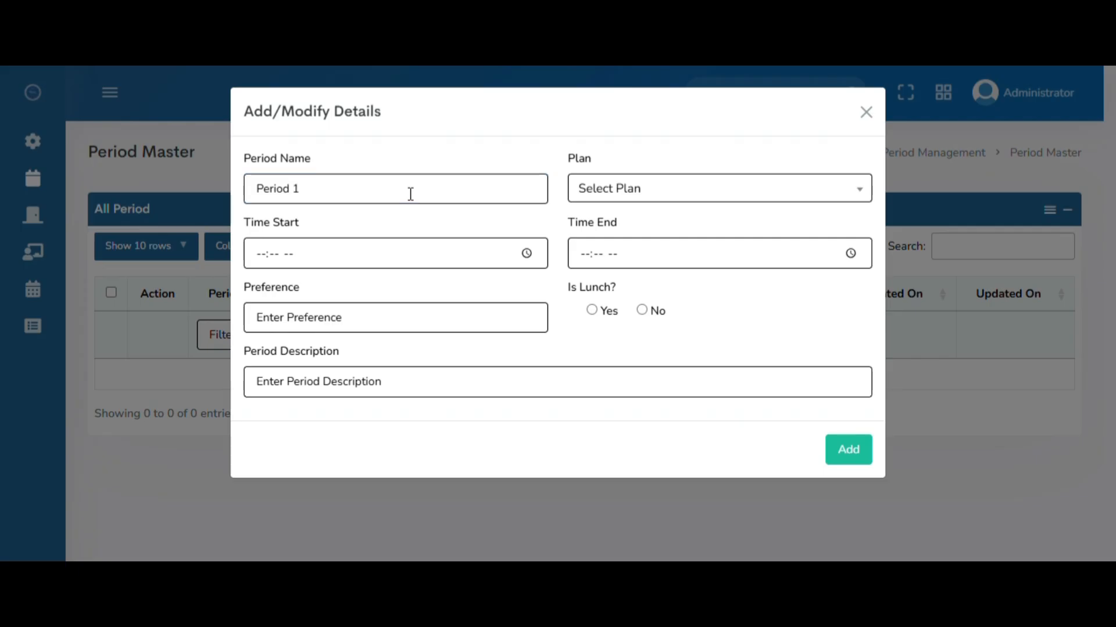
pyautogui.moveTo(311, 198); pyautogui.dragTo(258, 200)
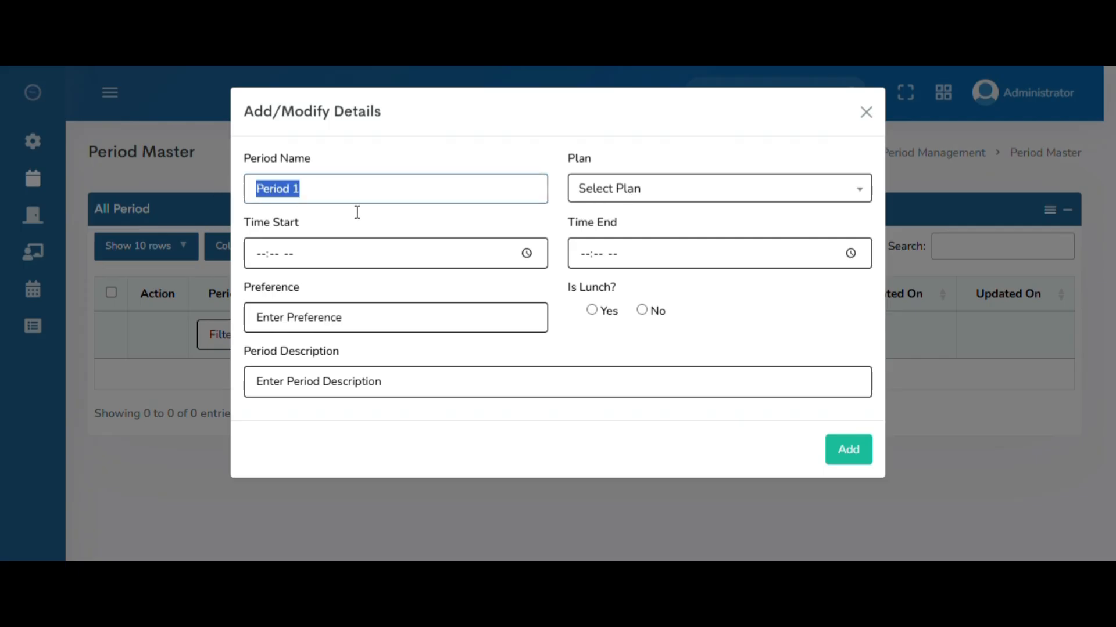
pyautogui.click(677, 194)
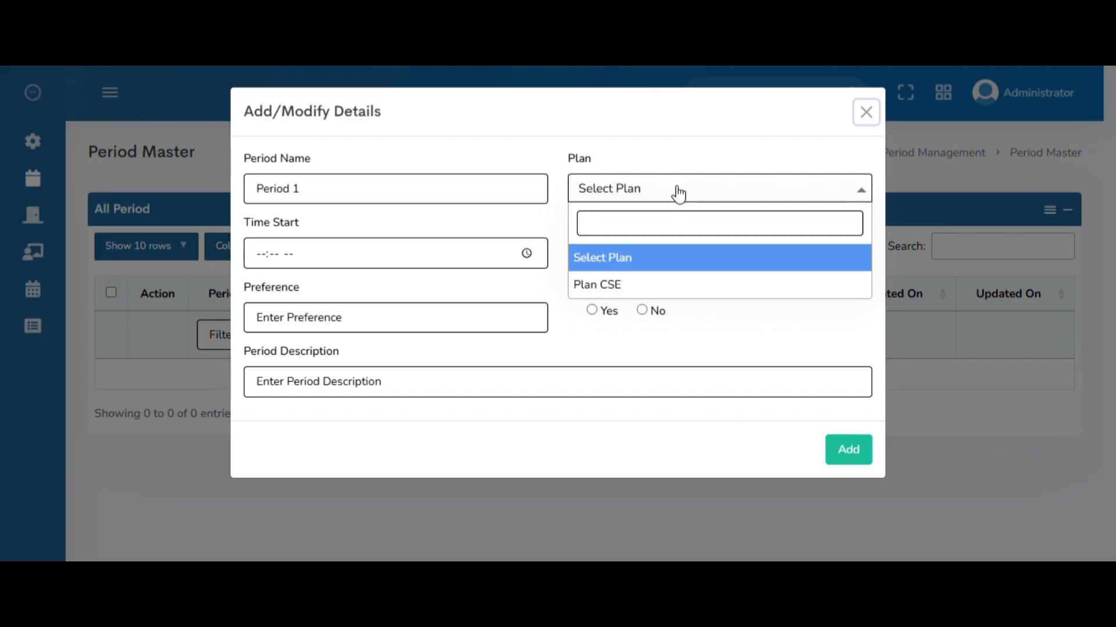
pyautogui.click(629, 287)
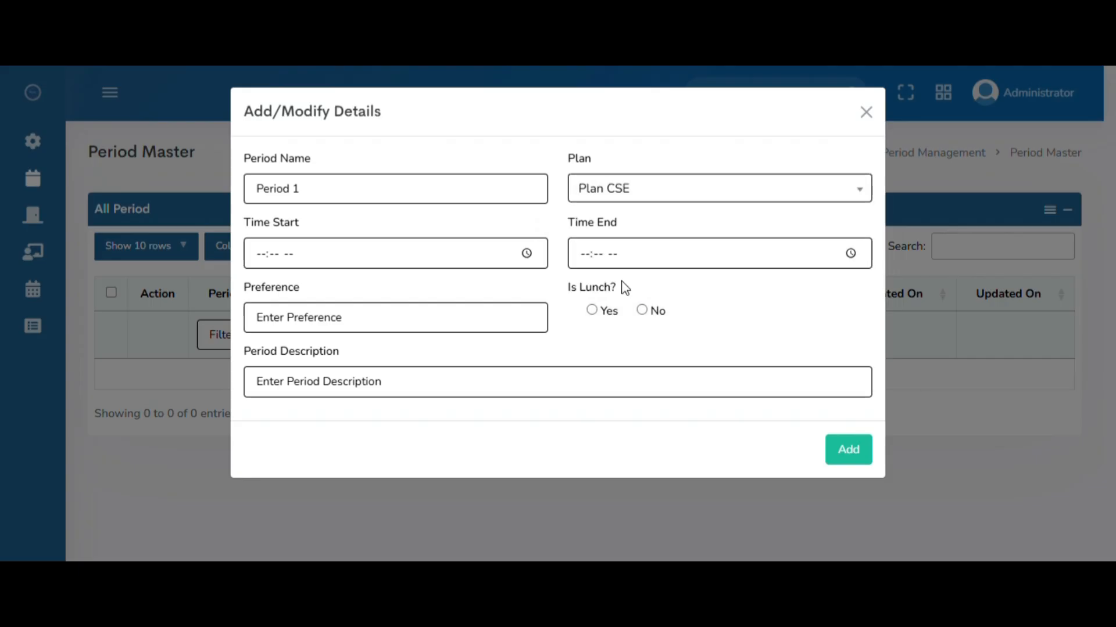
# Set the new period's start time to 09:00 AM and its end time to 10:00 AM.
pyautogui.click(261, 256)
pyautogui.write('0900')
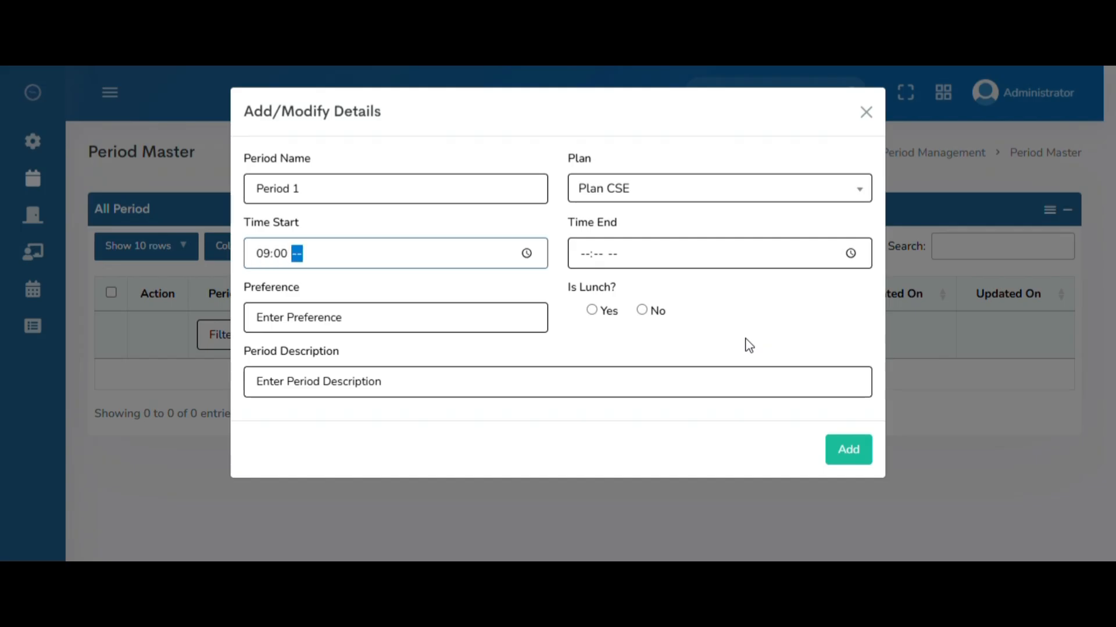
pyautogui.write('a')
pyautogui.press('Tab')
pyautogui.press('Tab')
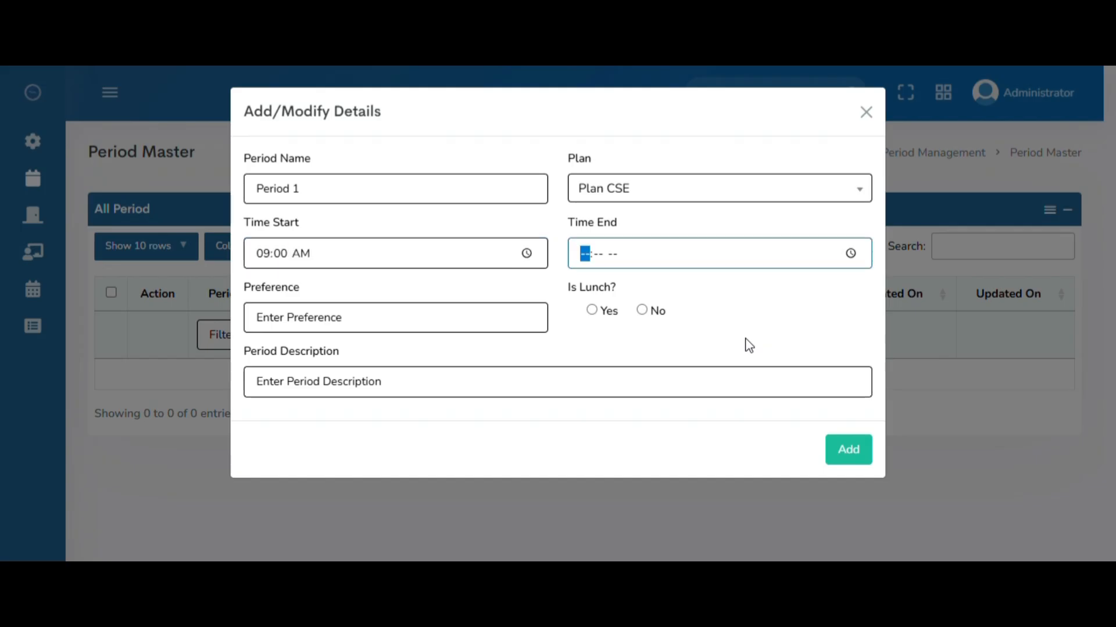
pyautogui.write('1000')
pyautogui.press('Tab')
pyautogui.hotkey('shift', 'Tab')
pyautogui.write('a')
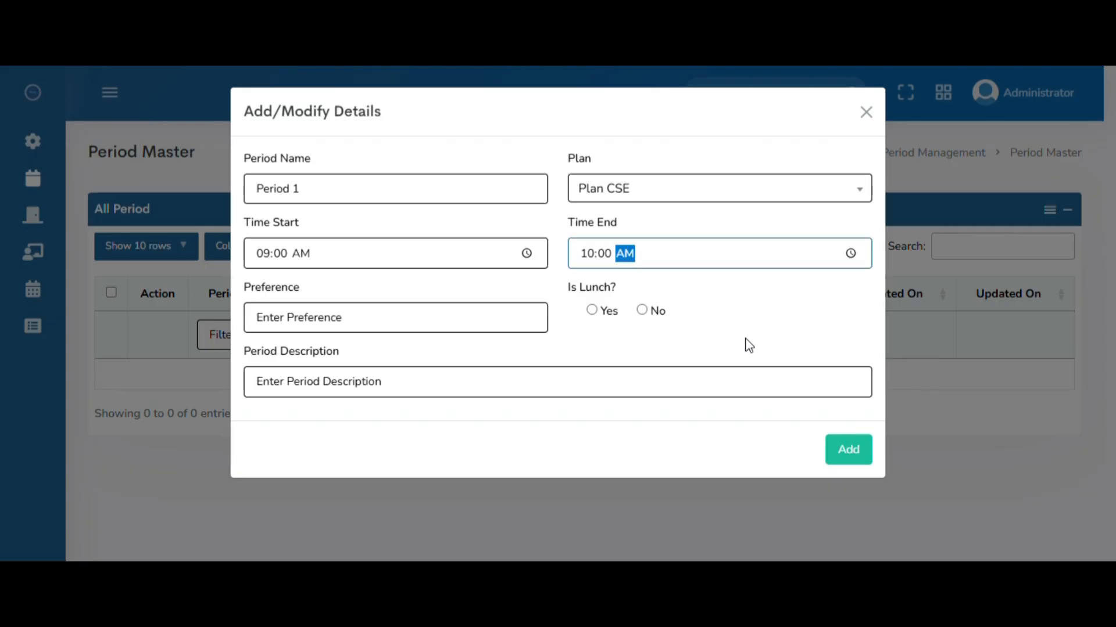
# Set the period's preference to 1 and mark it as not a lunch period.
pyautogui.click(409, 326)
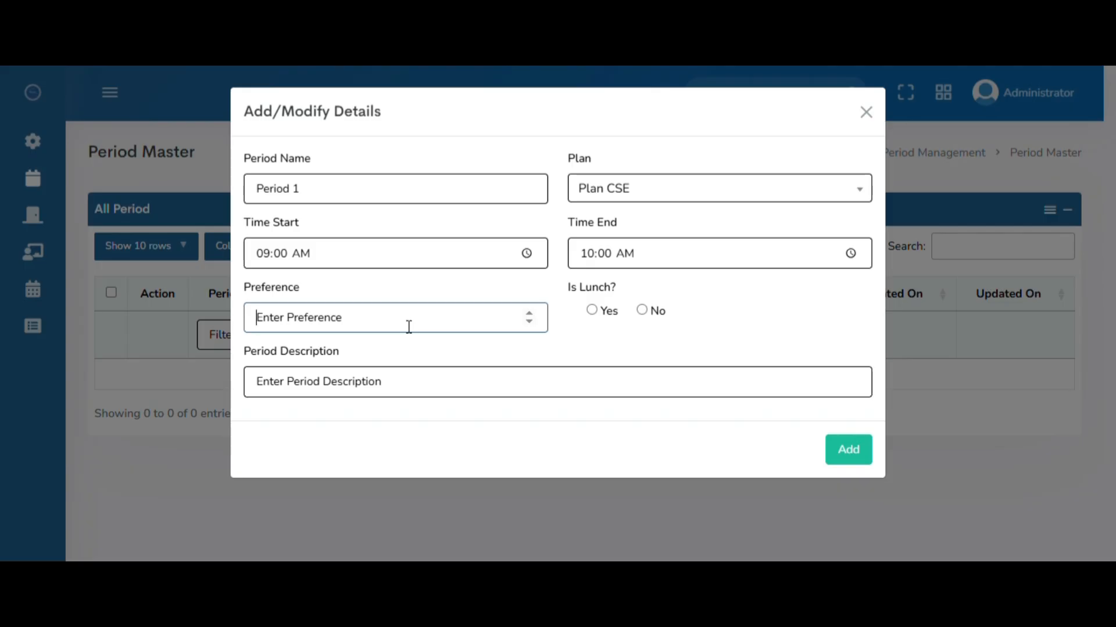
pyautogui.write('1')
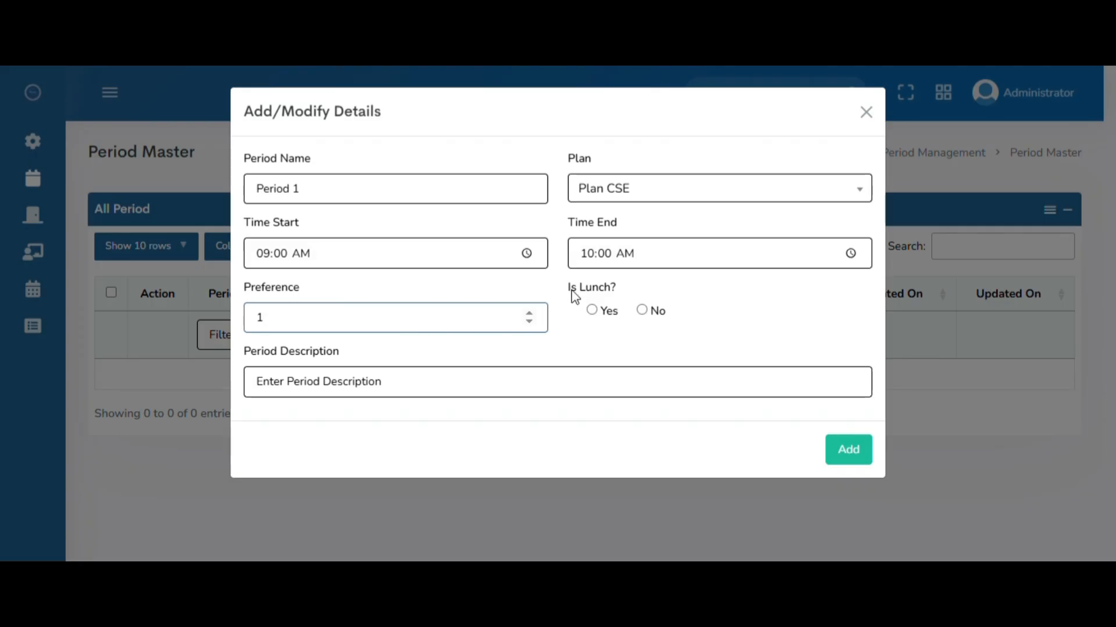
pyautogui.moveTo(570, 288); pyautogui.dragTo(617, 288)
pyautogui.click(642, 311)
# Copy the period name "Period 1" into the period description and add the period.
pyautogui.click(434, 388)
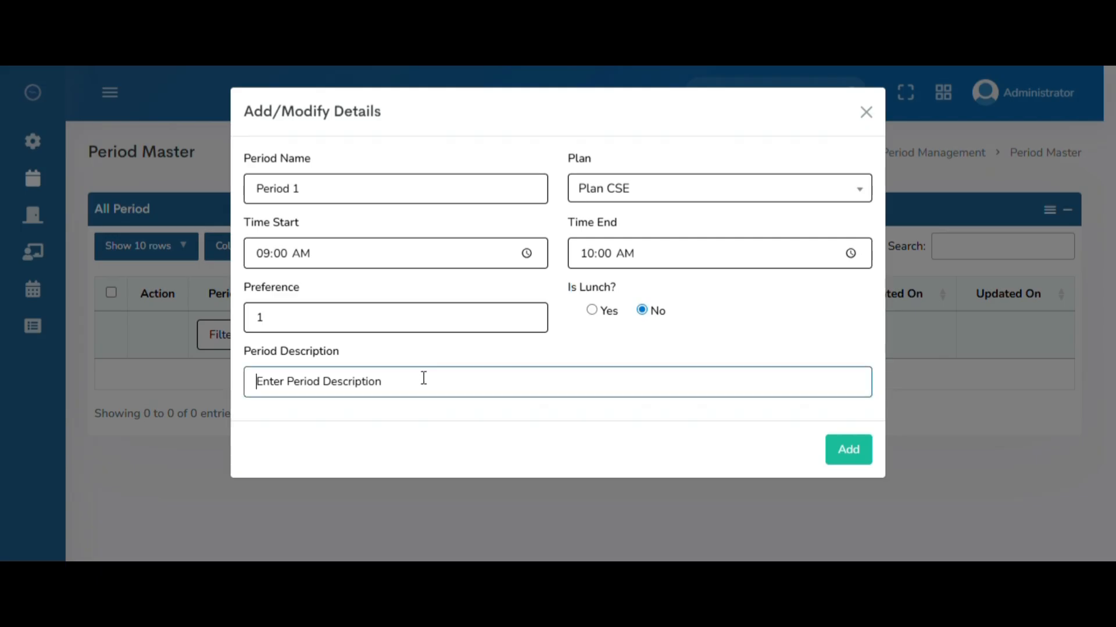
pyautogui.moveTo(323, 195); pyautogui.dragTo(201, 185)
pyautogui.hotkey('ctrl', 'c')
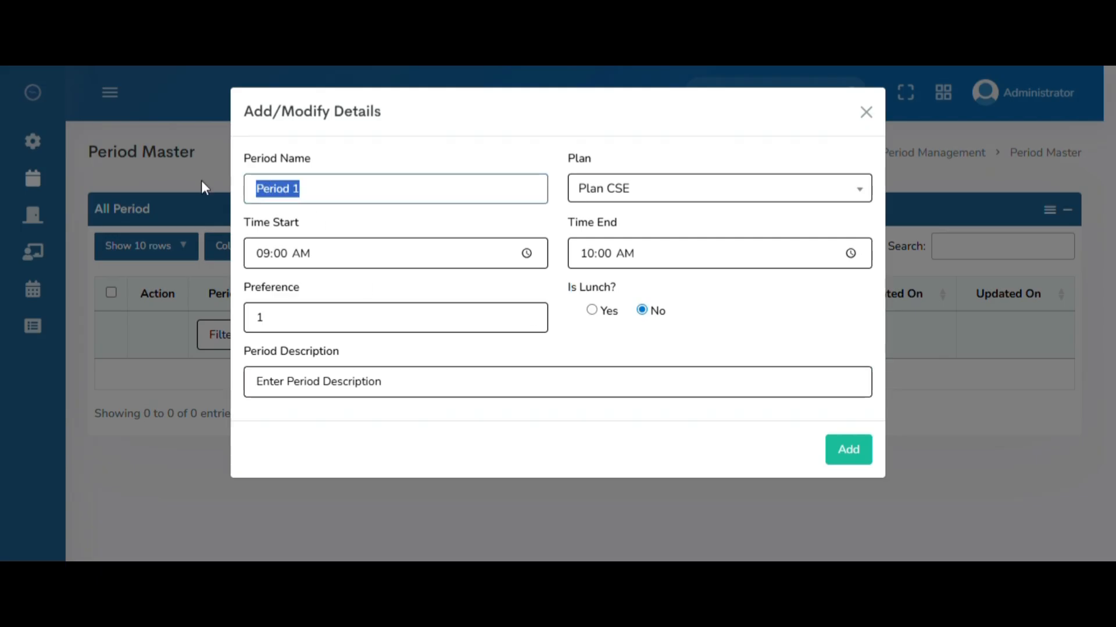
pyautogui.click(398, 382)
pyautogui.hotkey('ctrl', 'v')
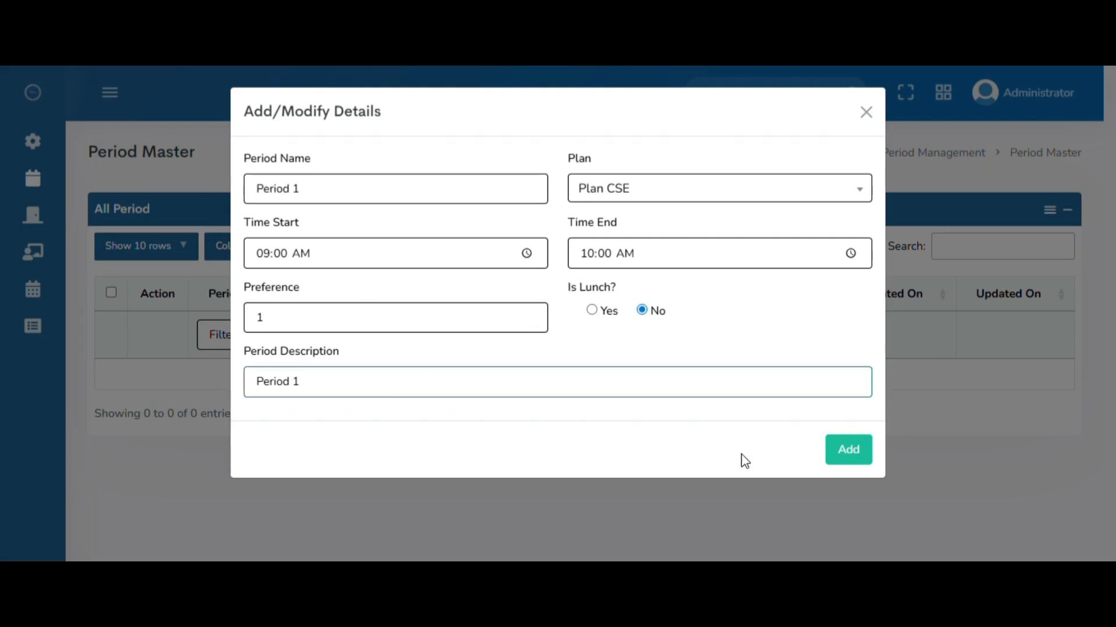
pyautogui.click(845, 452)
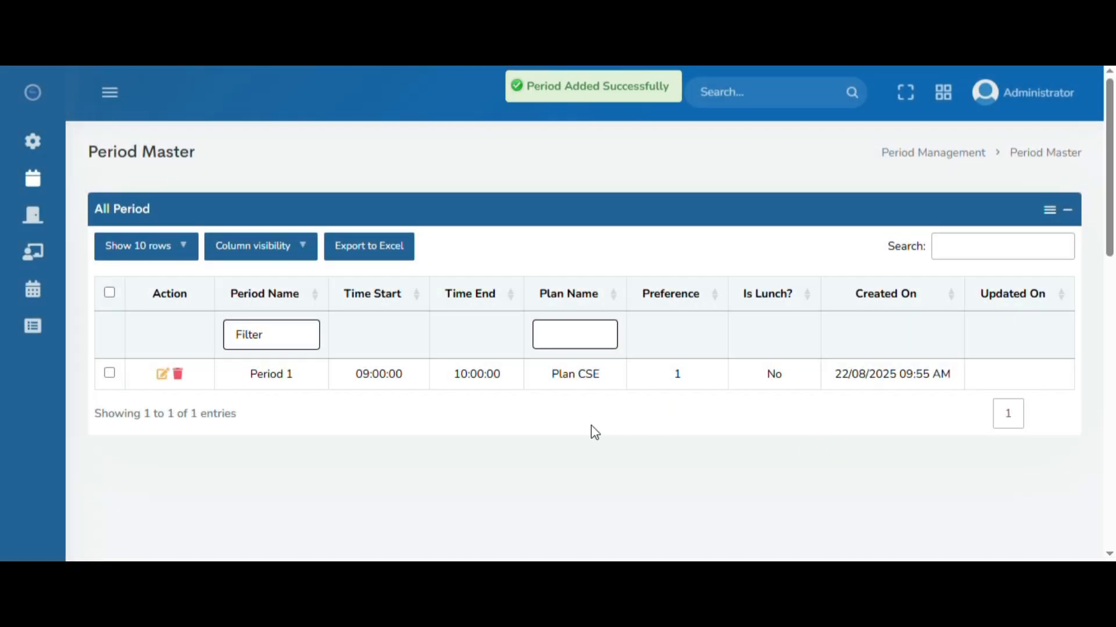
pyautogui.moveTo(271, 379); pyautogui.dragTo(694, 401)
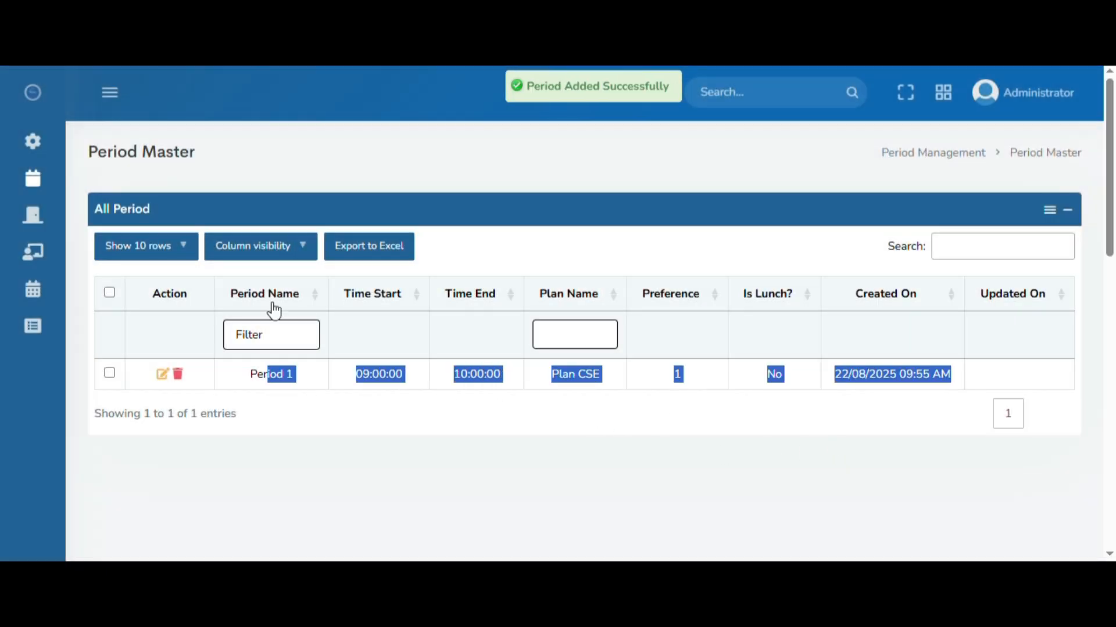